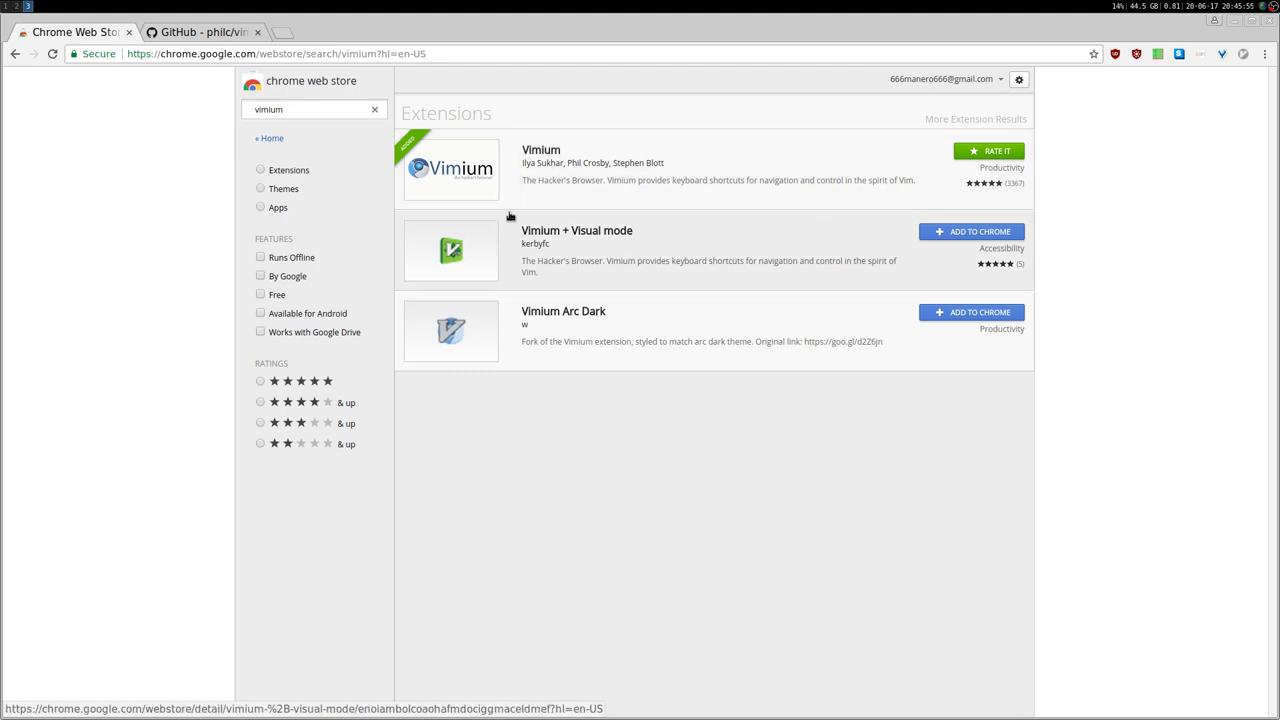
Step: Open the Vimium entry from the Web Store search results to view its details
{"action": "left_click", "coordinate": [557, 171]}
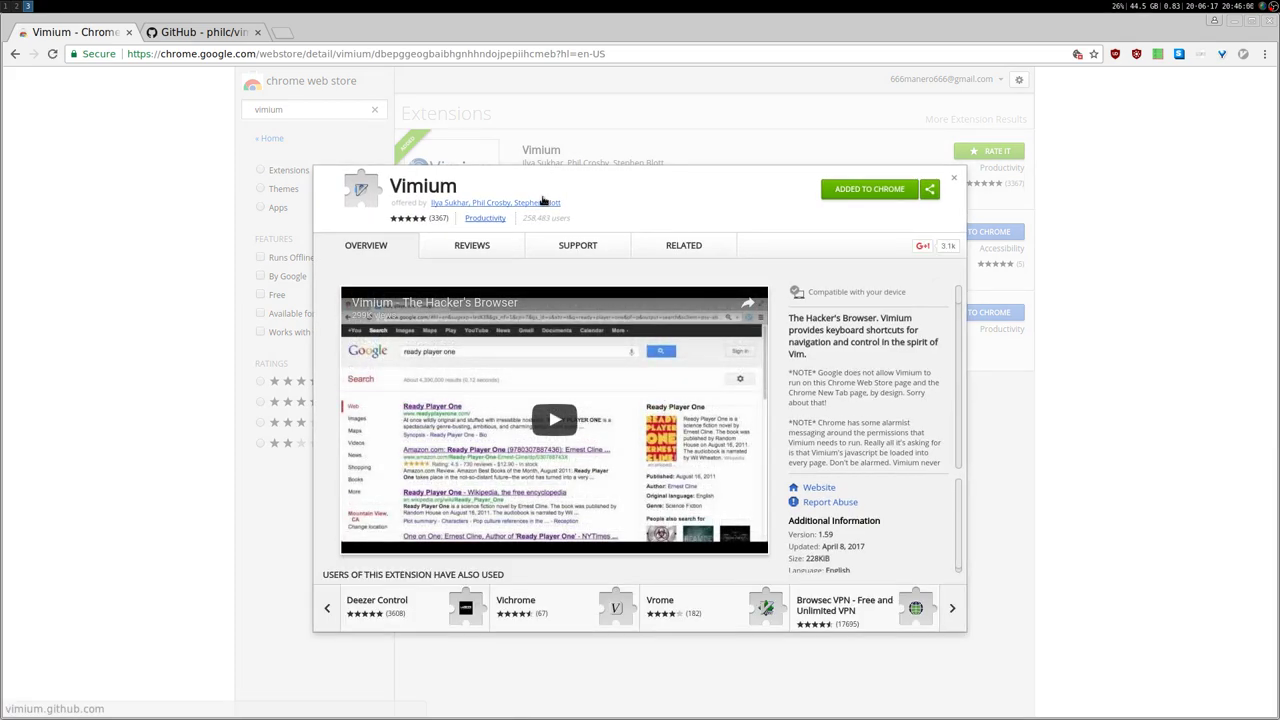
Step: Switch to the GitHub repository tab and go back to the vimium.github.io homepage
{"action": "left_click", "coordinate": [199, 32]}
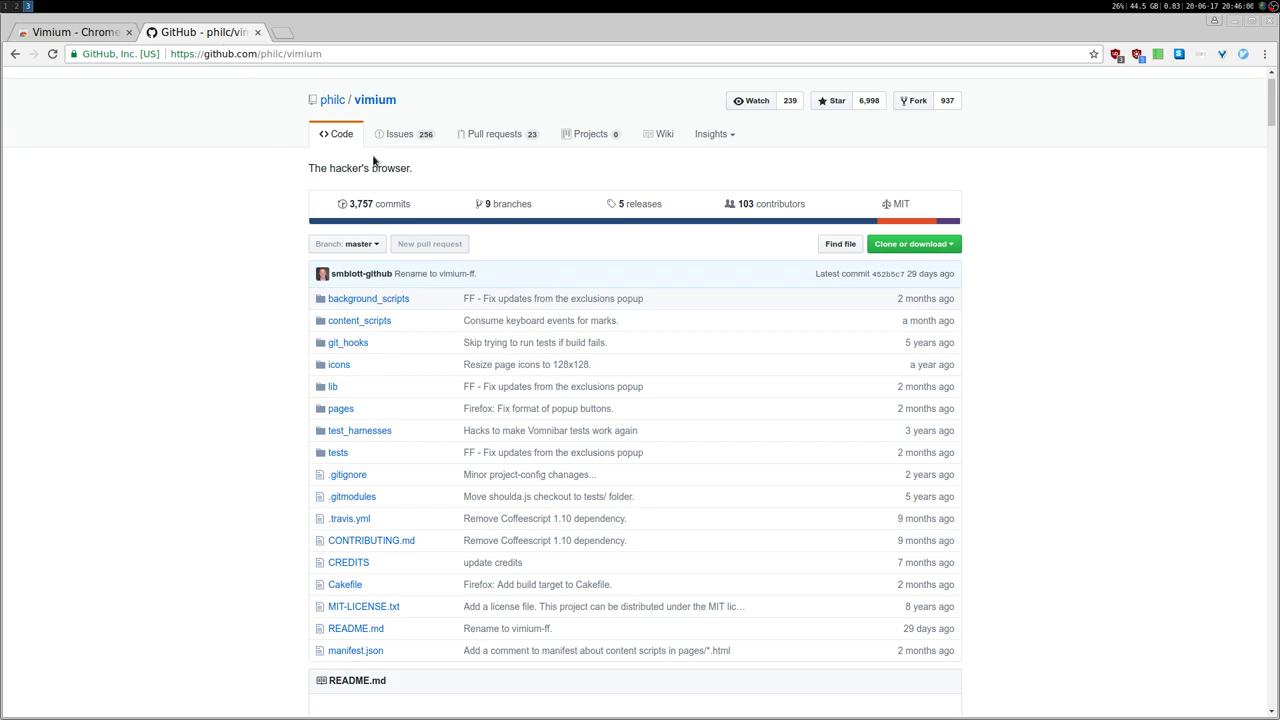
{"action": "key", "text": "shift+h"}
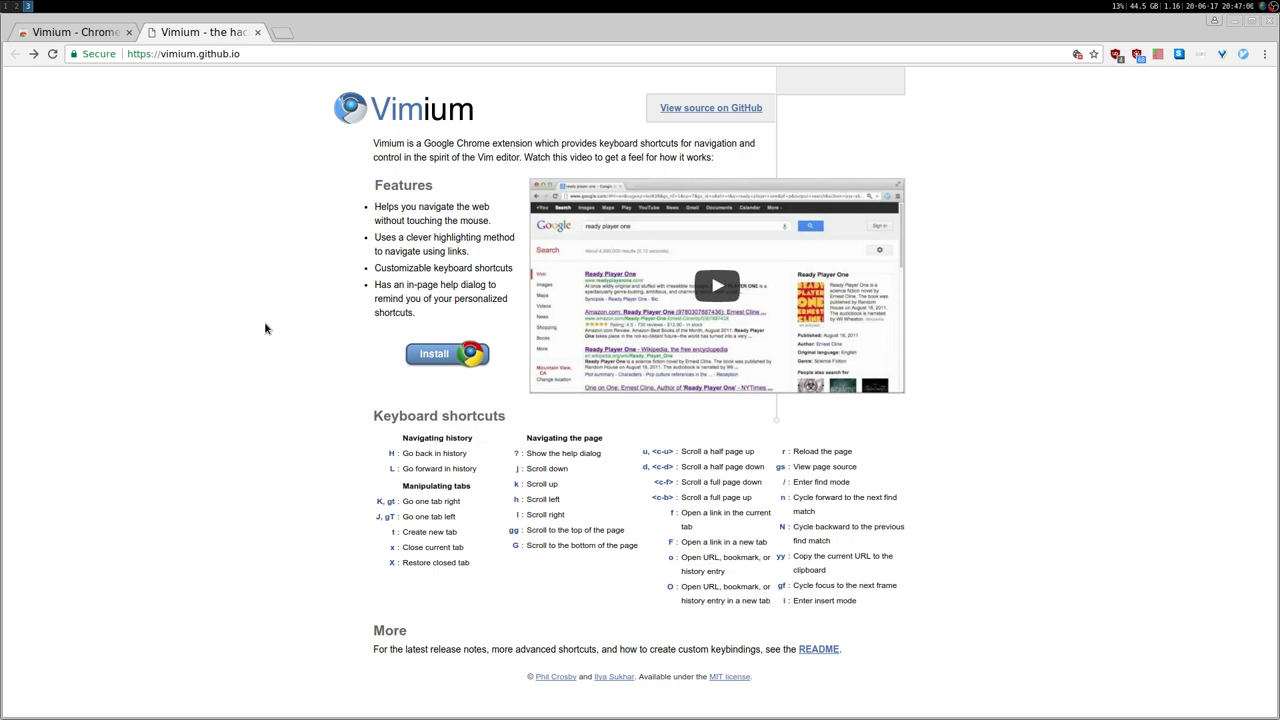
Step: Show Vimium's keyboard-command help overlay, then close it with the × button
{"action": "key", "text": "shift+question"}
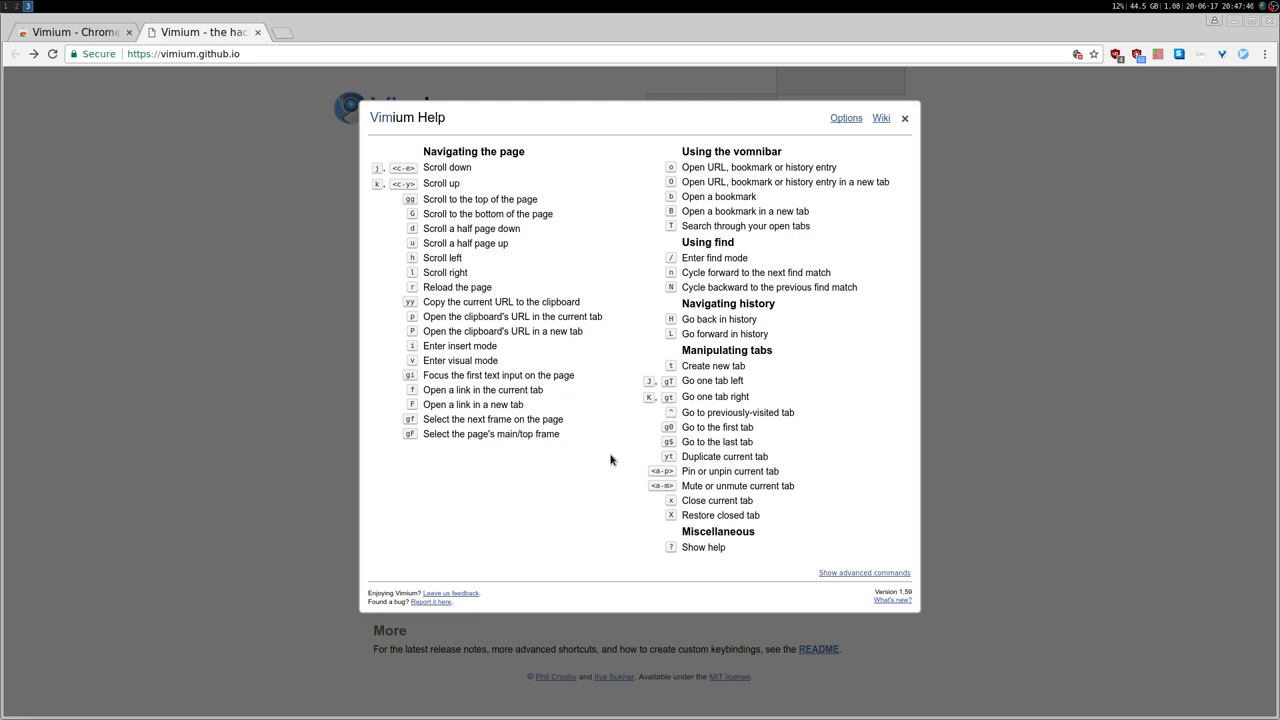
{"action": "left_click", "coordinate": [906, 120]}
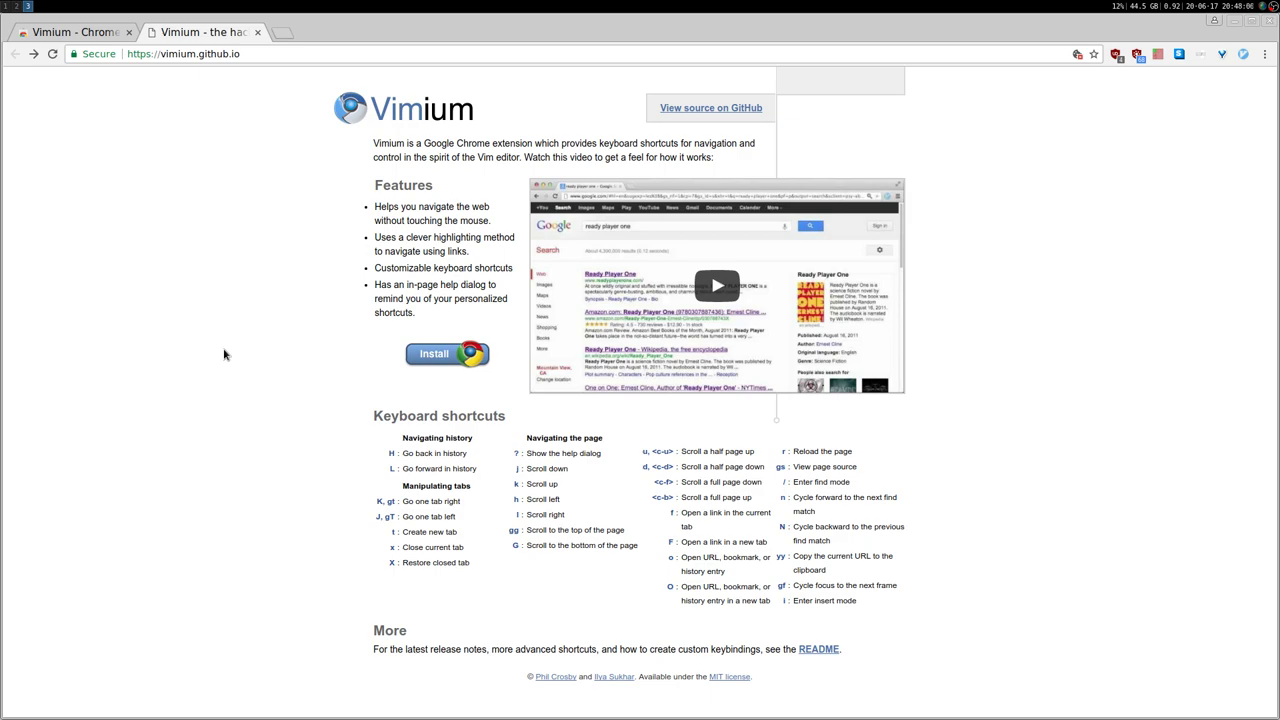
Step: Search Google for 'linux' in a new tab, close that tab, then restore it
{"action": "type", "text": "o"}
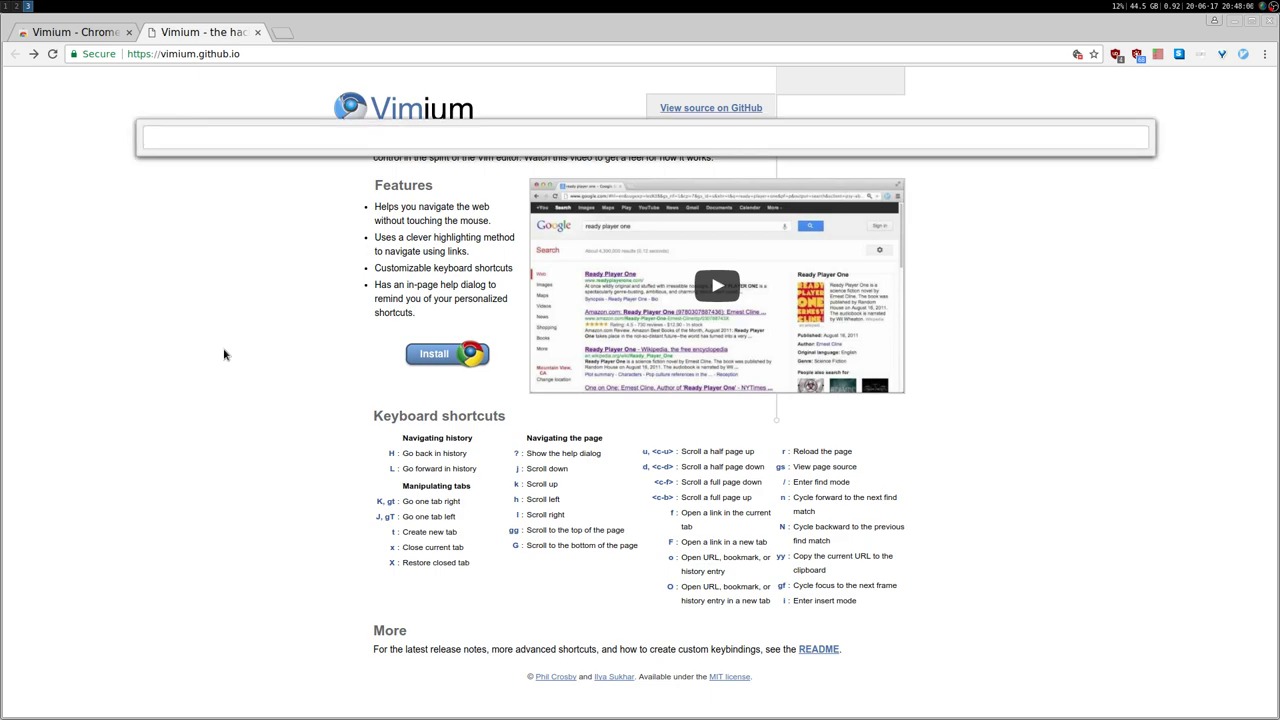
{"action": "type", "text": "linux"}
{"action": "key", "text": "shift+Return"}
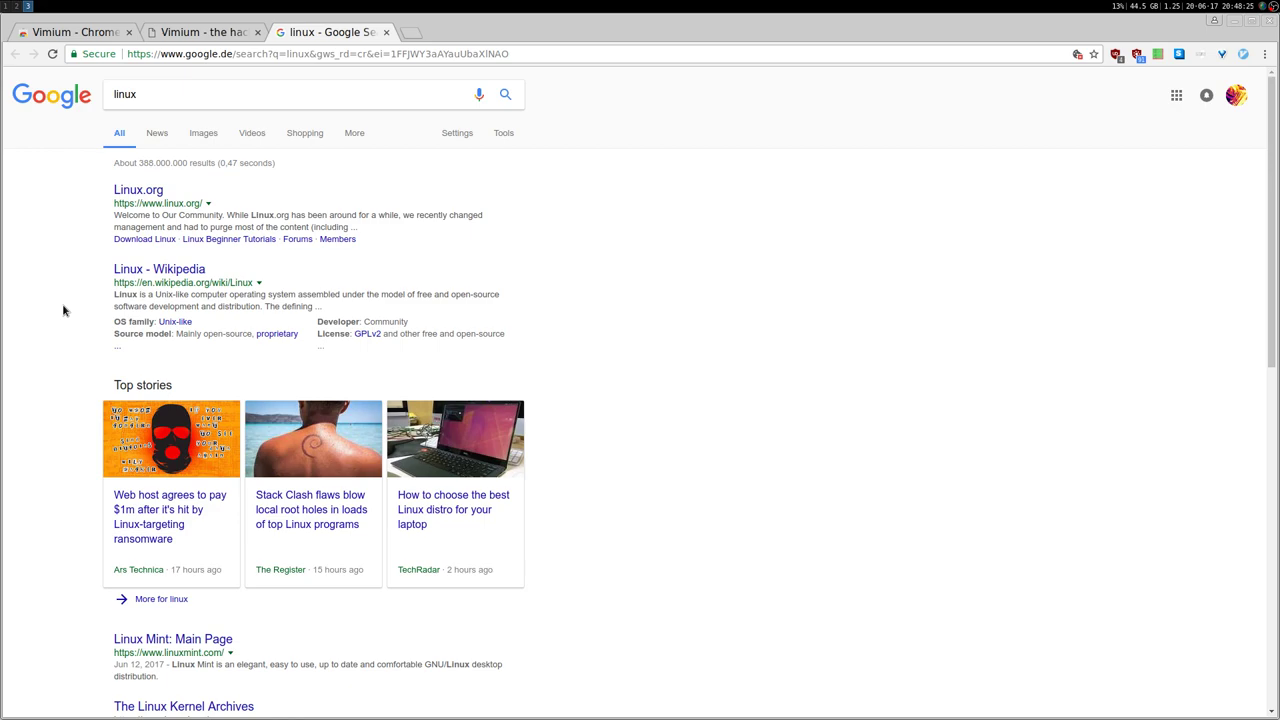
{"action": "key", "text": "x"}
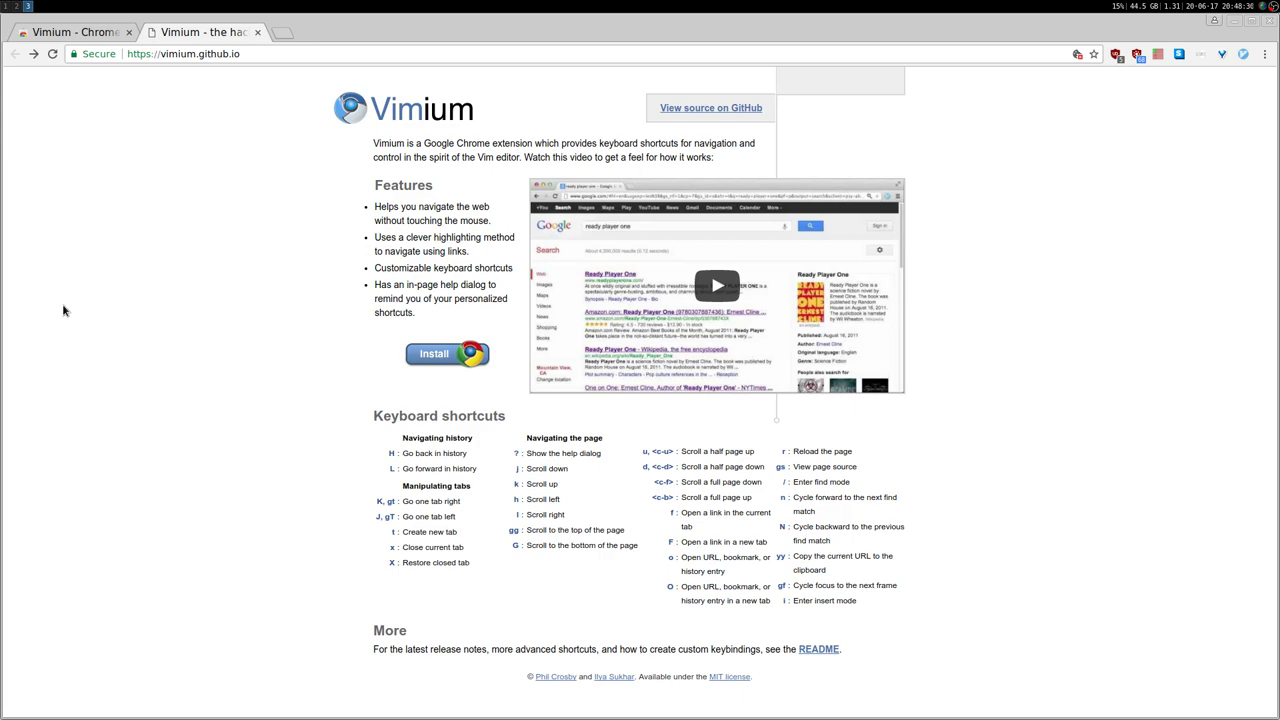
{"action": "key", "text": "shift+x"}
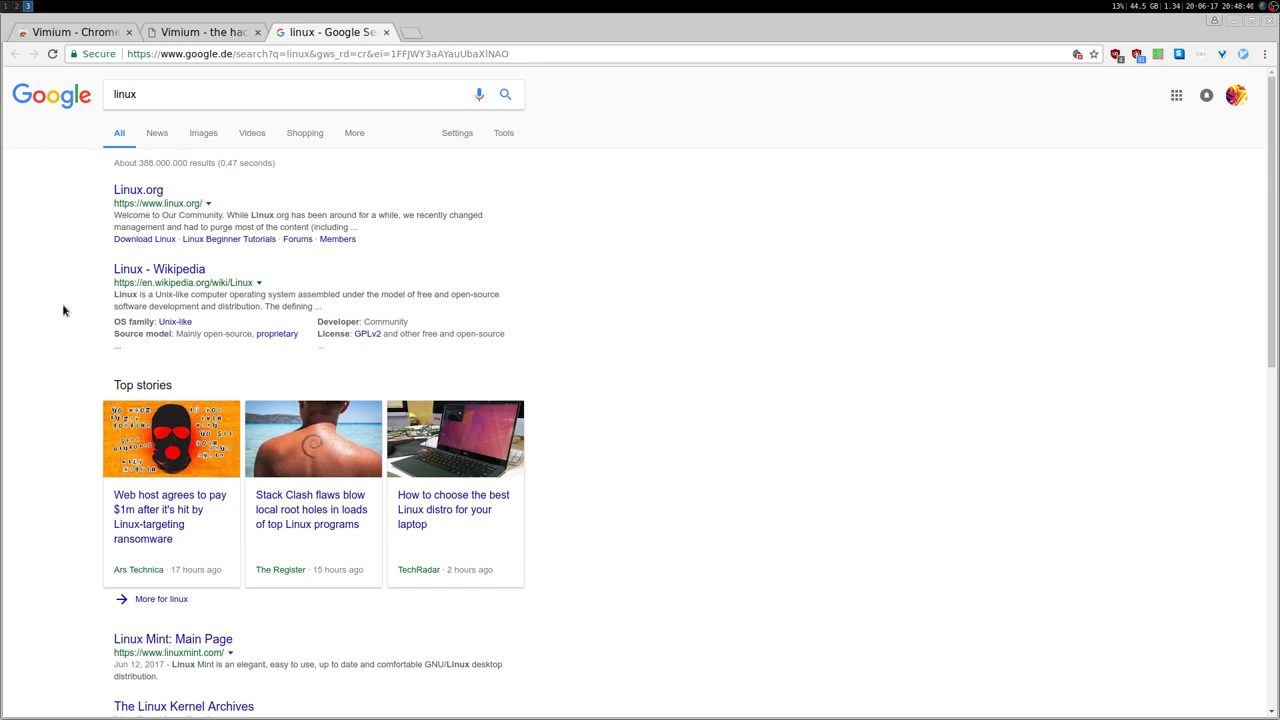
Step: Replace the current search with Google results for 'arch linux'
{"action": "key", "text": "o"}
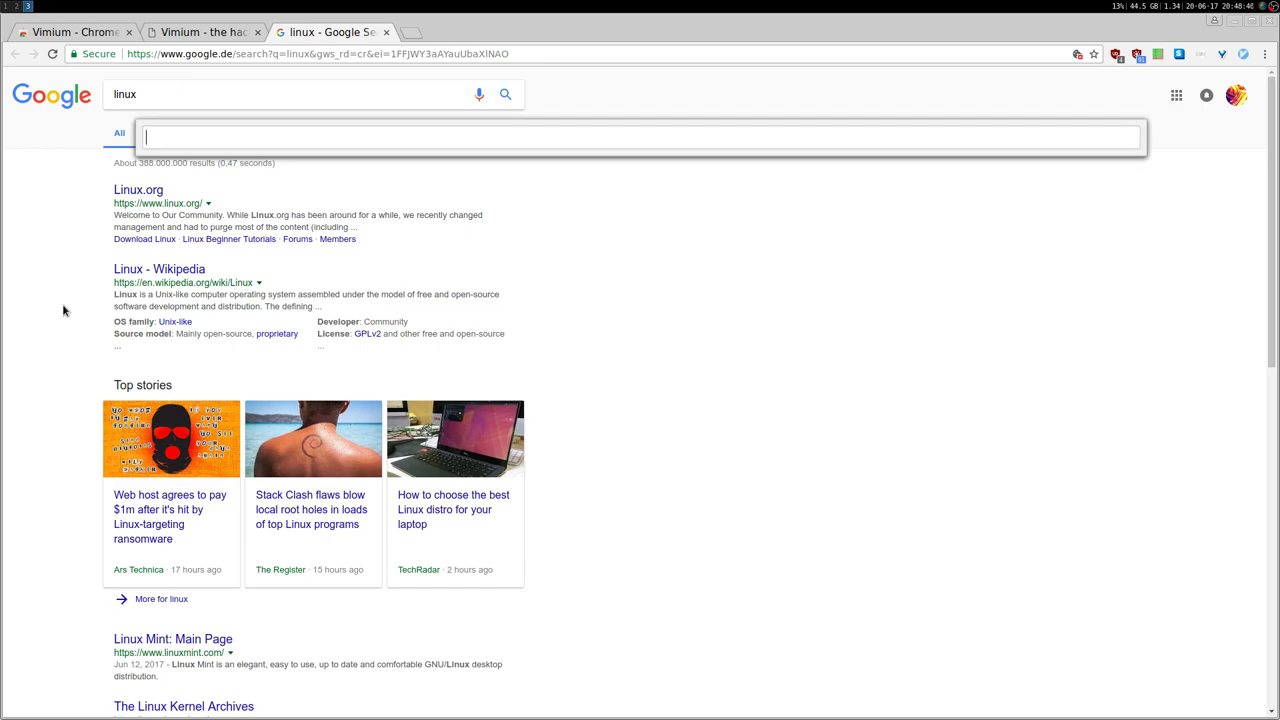
{"action": "type", "text": "arch linux"}
{"action": "key", "text": "Return"}
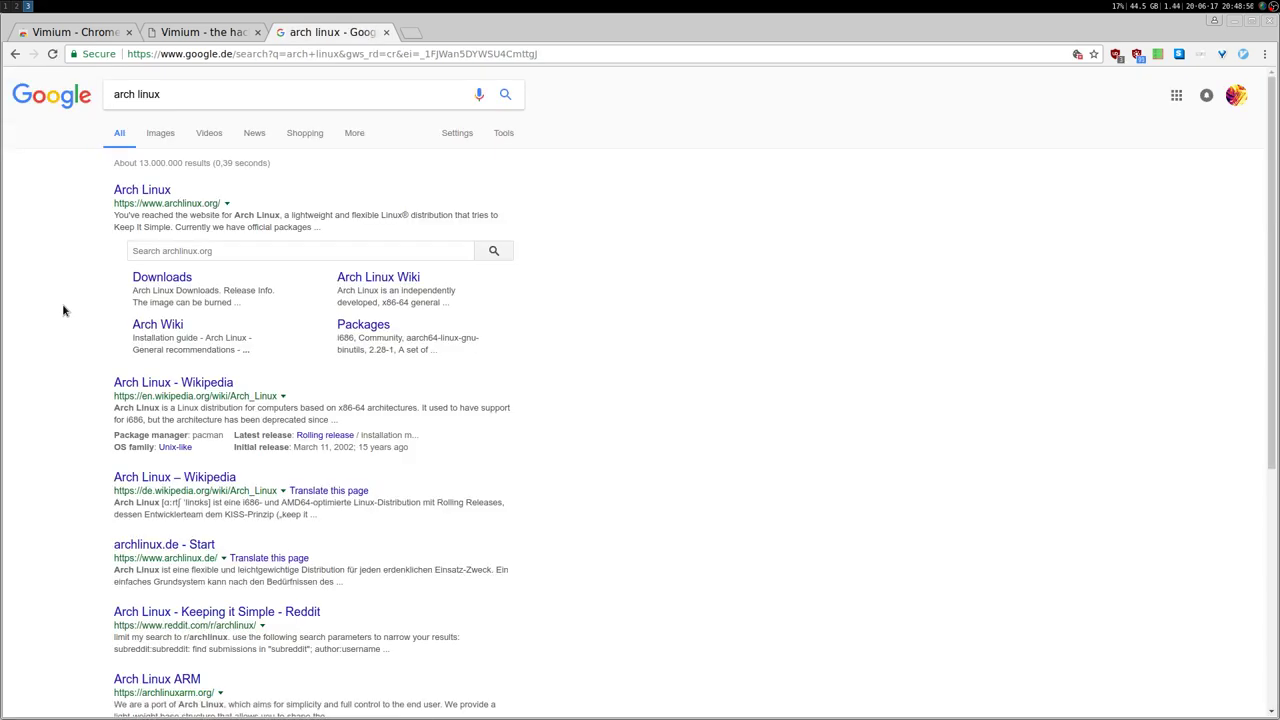
Step: Open Google results for 'vimium' in a new tab
{"action": "key", "text": "o"}
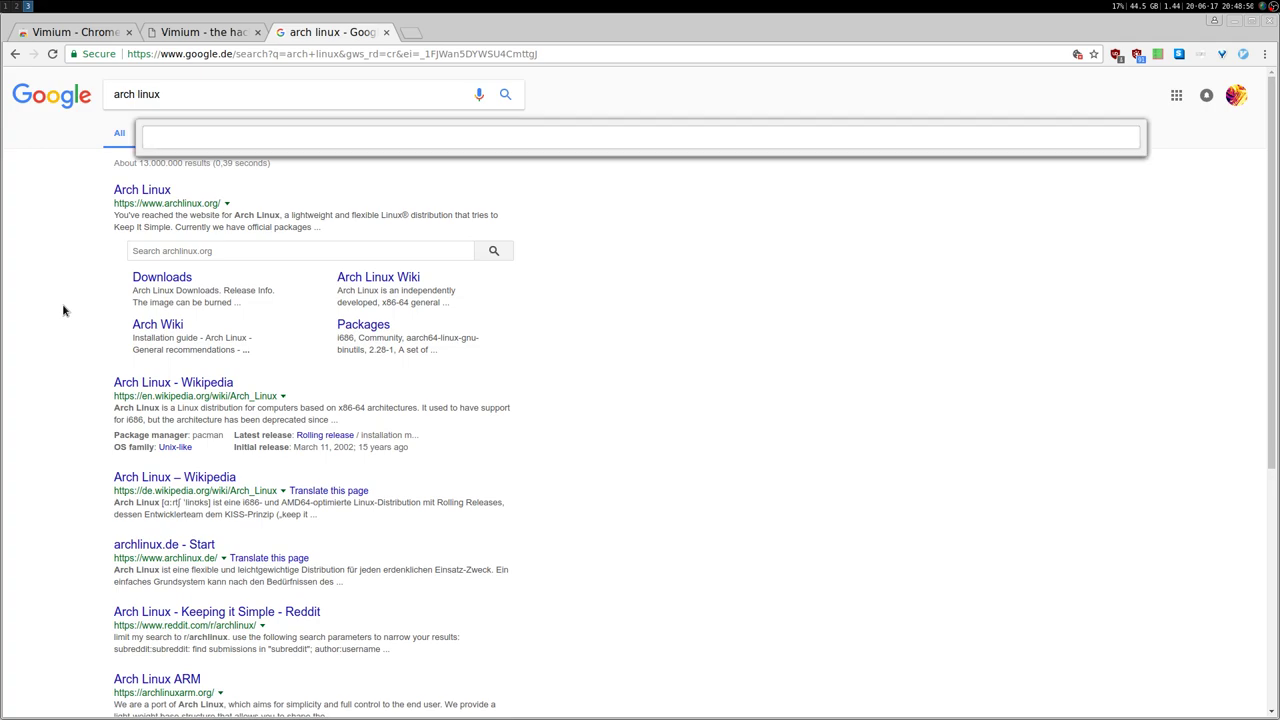
{"action": "type", "text": "vimium"}
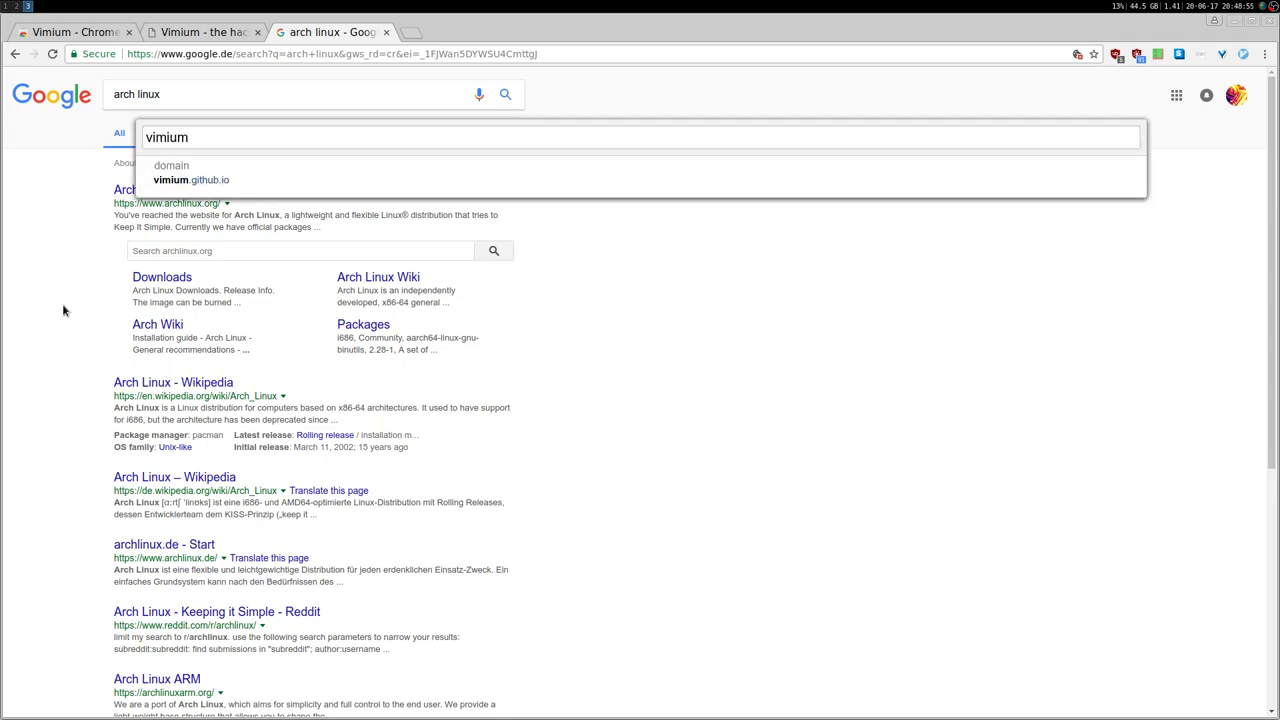
{"action": "key", "text": "Return"}
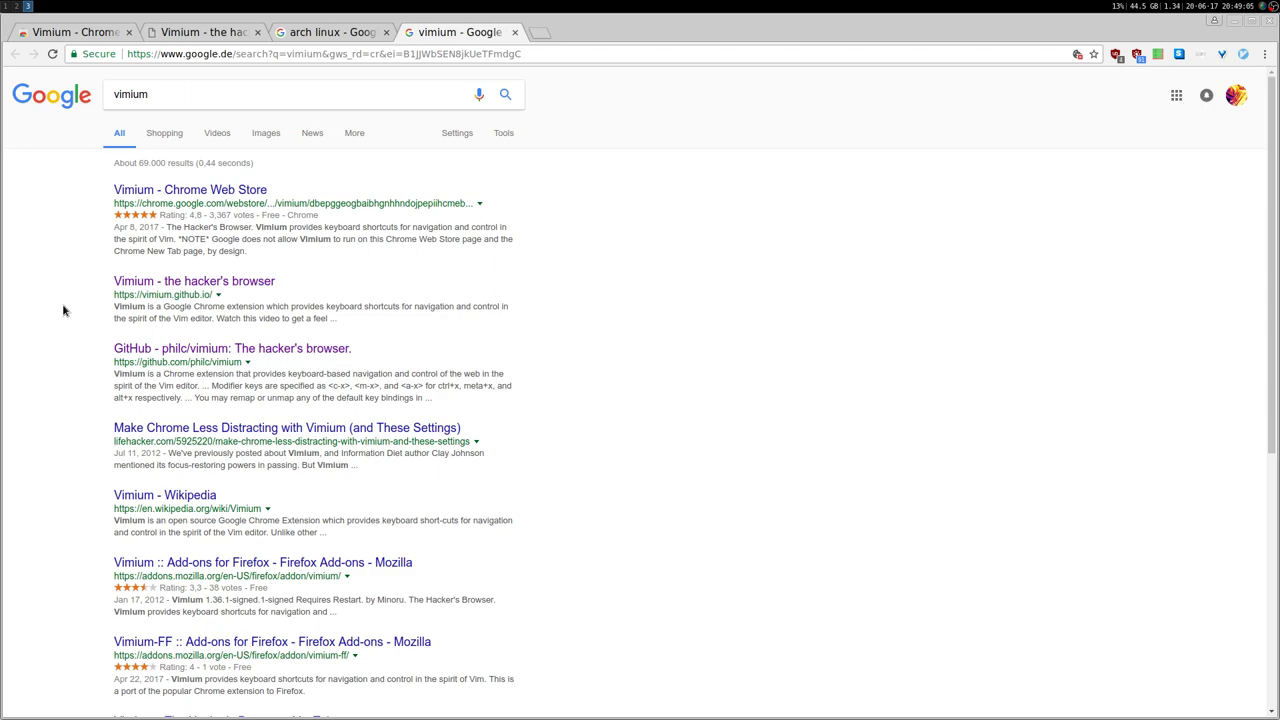
Step: Cycle through the tabs, return to the 'arch linux' results, and focus Google's search field with gi
{"action": "key", "text": "shift+j"}
{"action": "key", "text": "shift+j"}
{"action": "key", "text": "shift+j"}
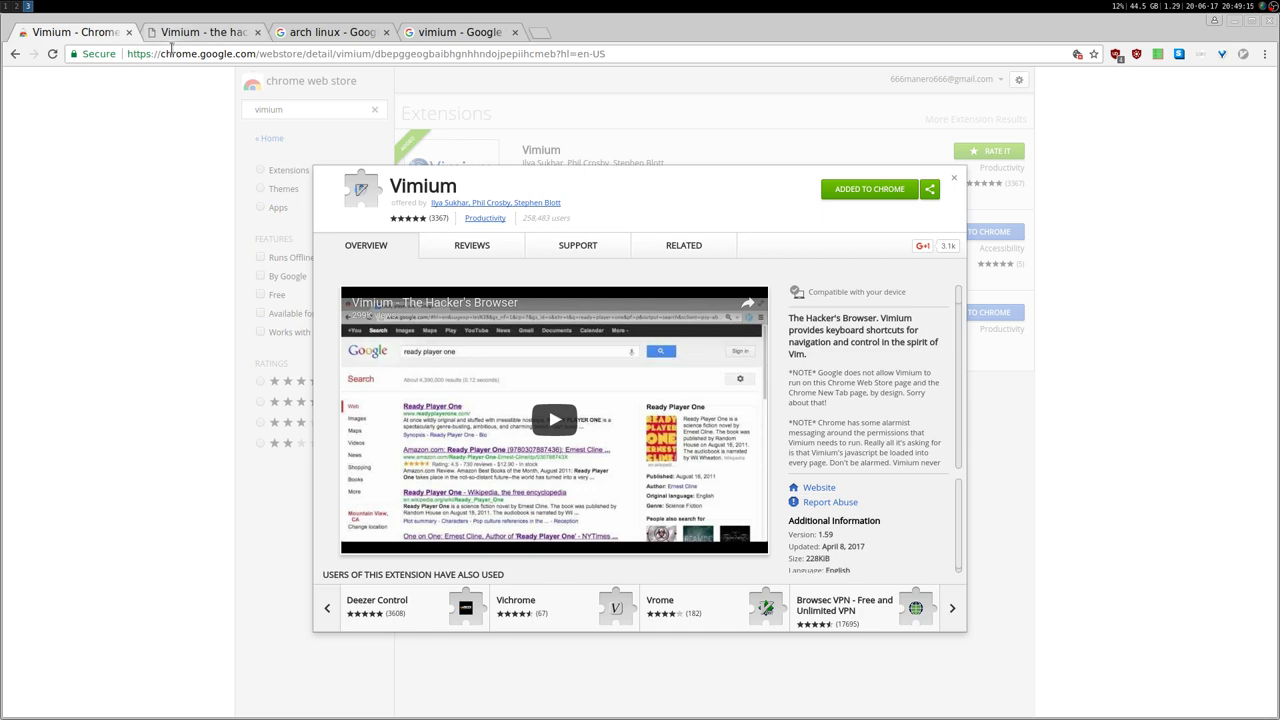
{"action": "left_click", "coordinate": [172, 36]}
{"action": "key", "text": "shift+k"}
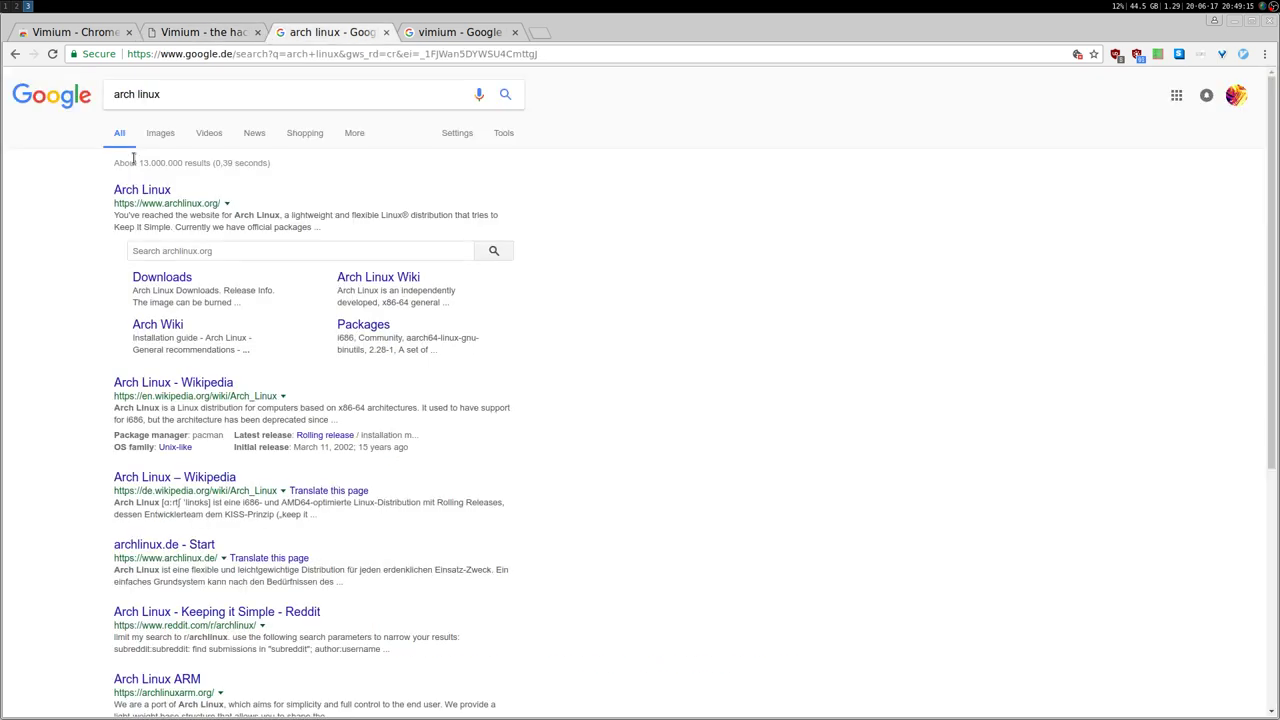
{"action": "key", "text": "shift+k"}
{"action": "key", "text": "shift+j"}
{"action": "key", "text": "g"}
{"action": "key", "text": "i"}
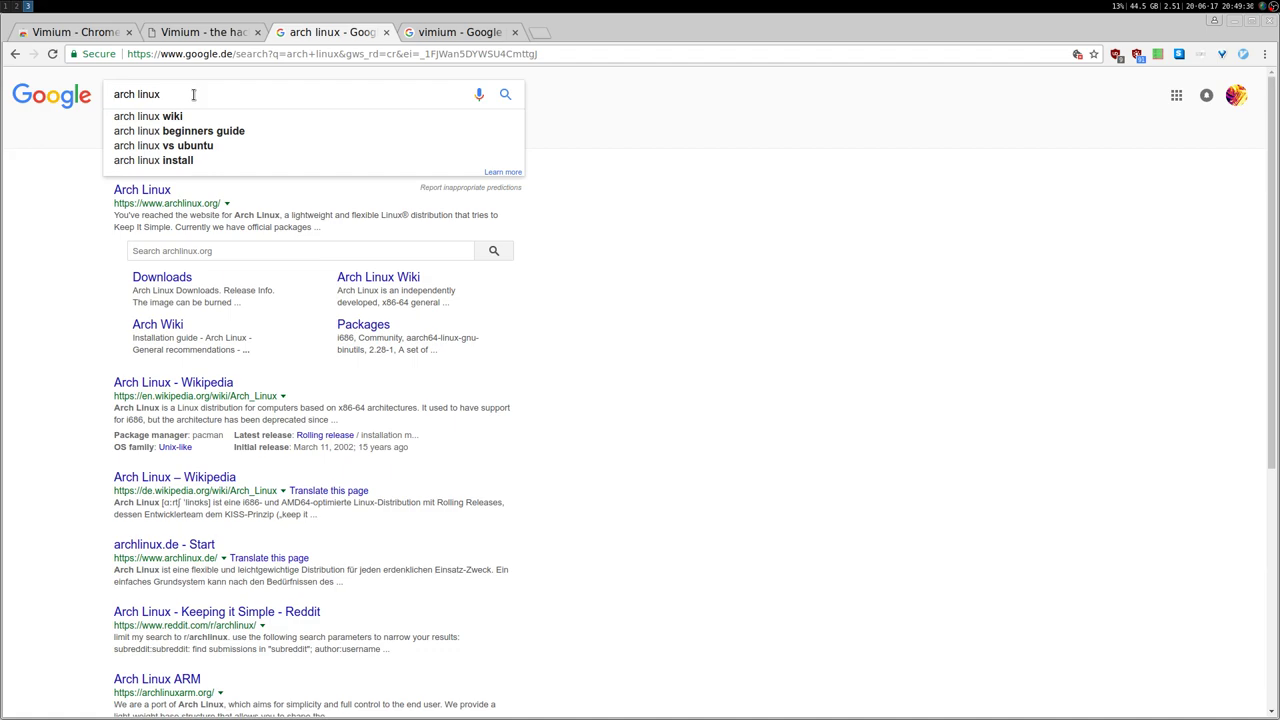
Step: Leave the search field and run a browser find-in-page for 'linux'
{"action": "key", "text": "Escape"}
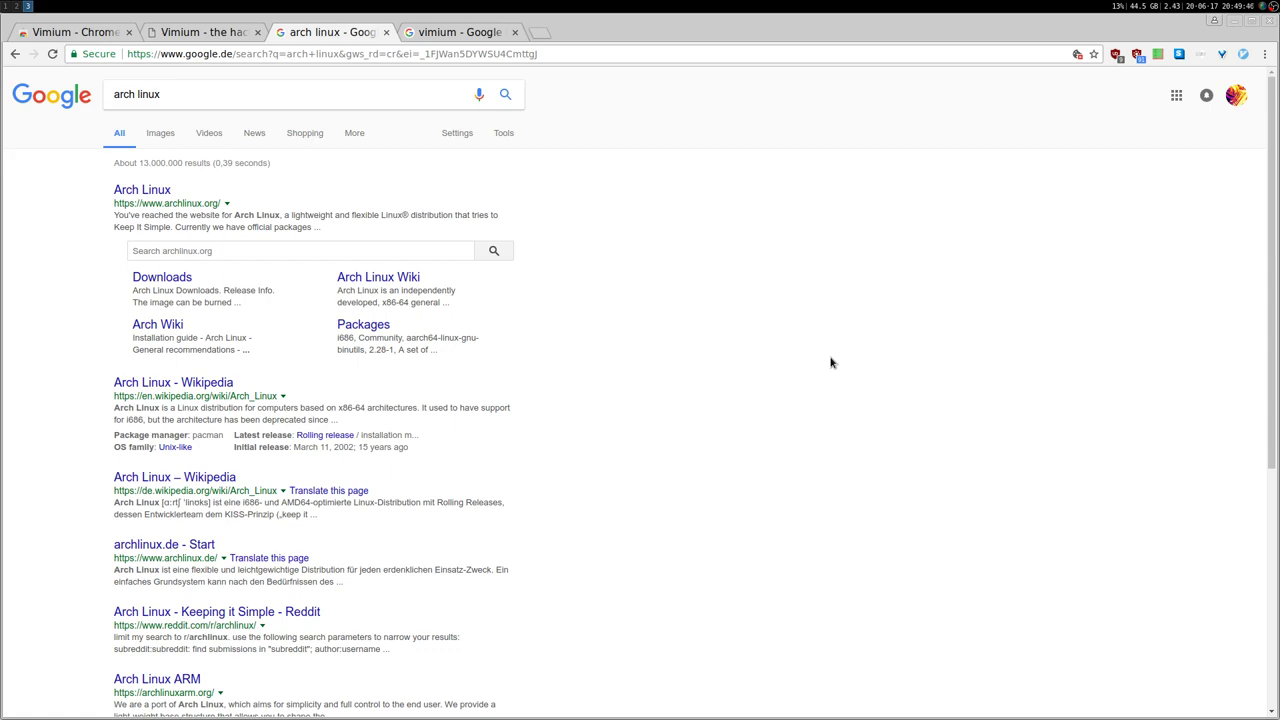
{"action": "key", "text": "ctrl+f"}
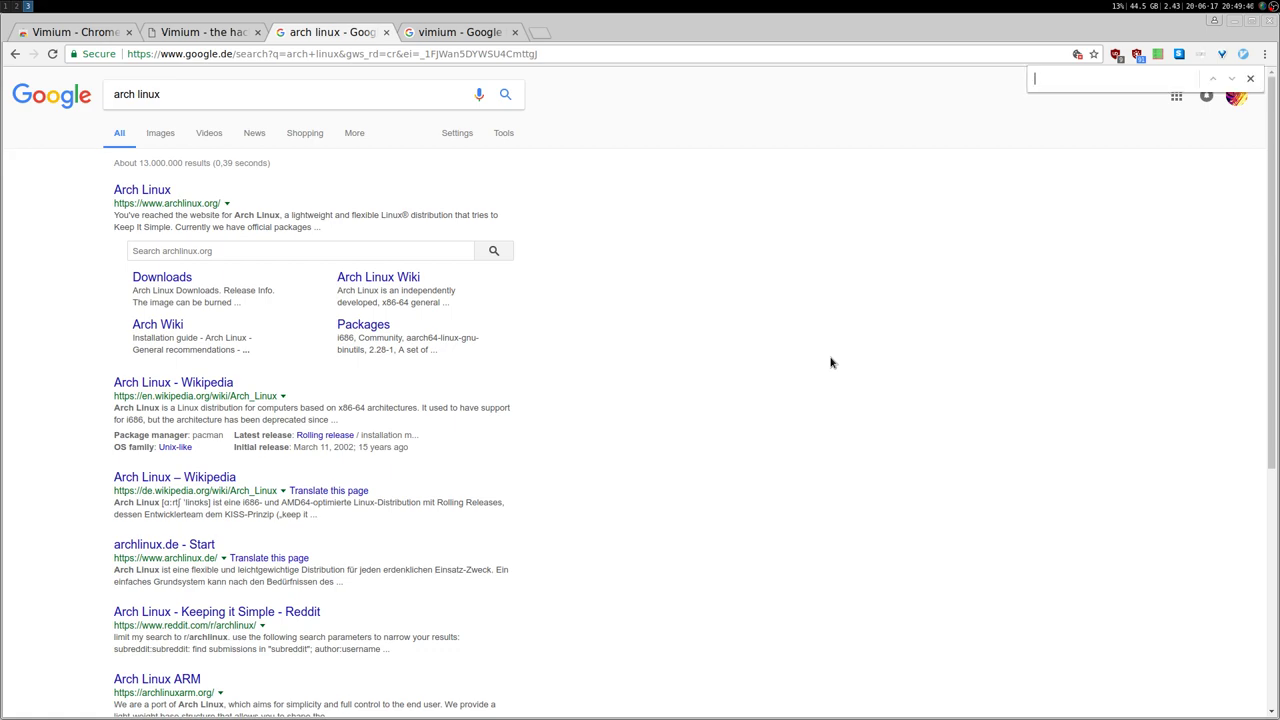
{"action": "type", "text": "linux"}
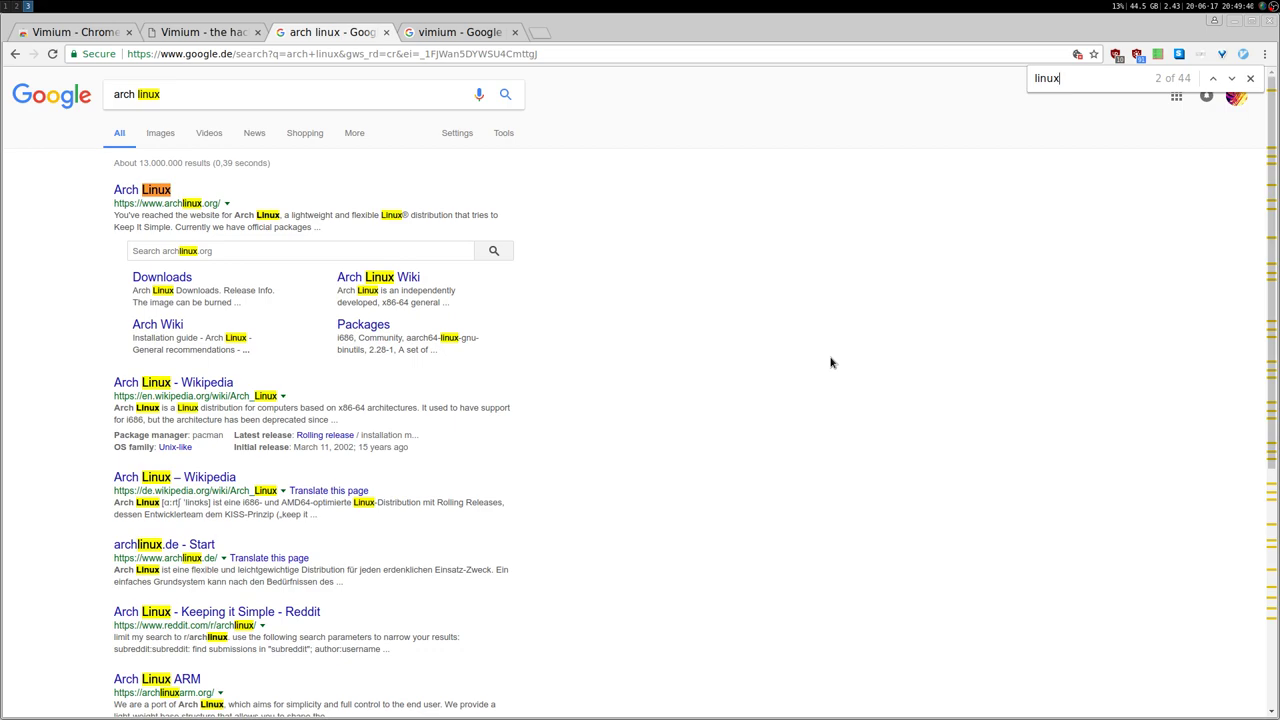
{"action": "key", "text": "Escape"}
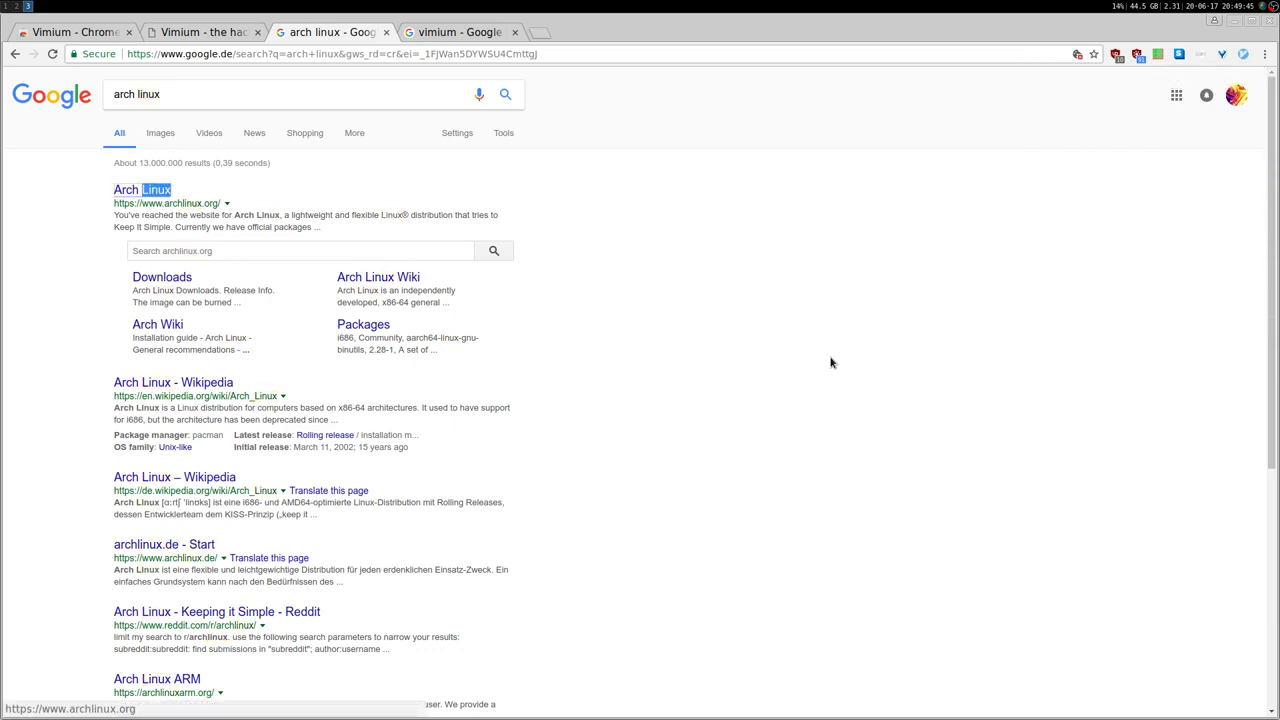
Step: Run a Vimium find for 'linux' and step forward and back through the matches
{"action": "key", "text": "slash"}
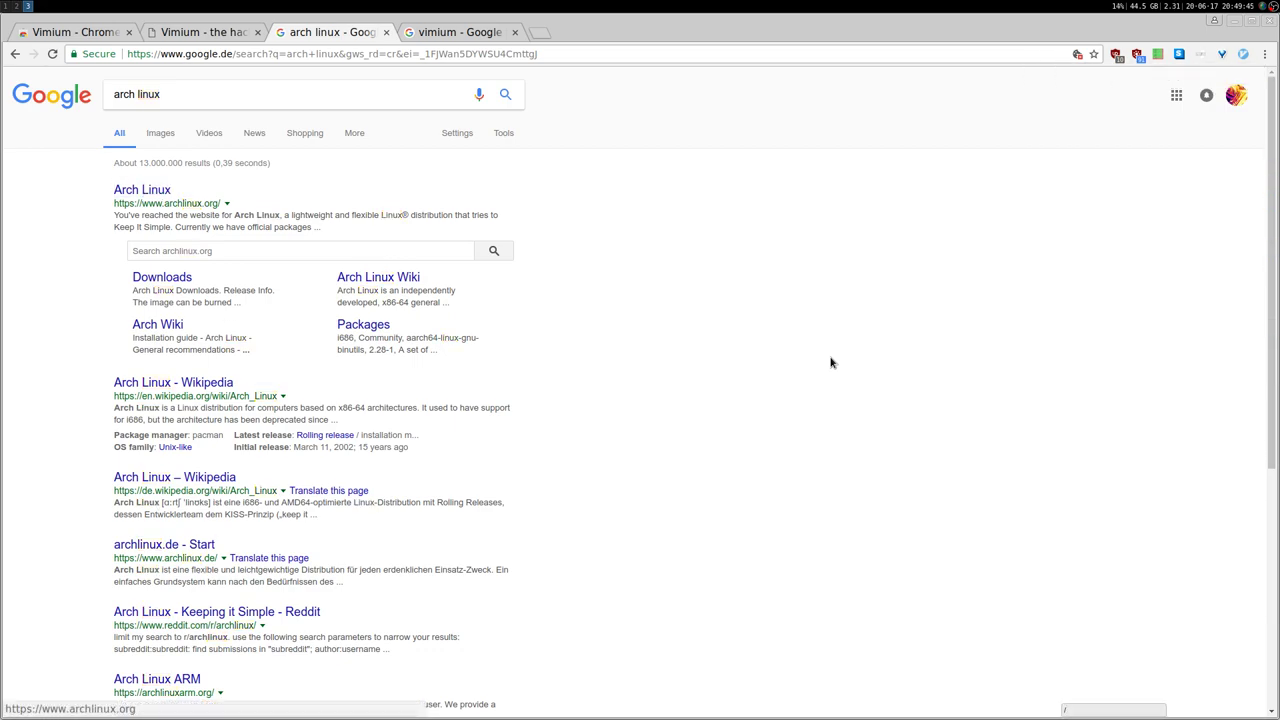
{"action": "type", "text": "l"}
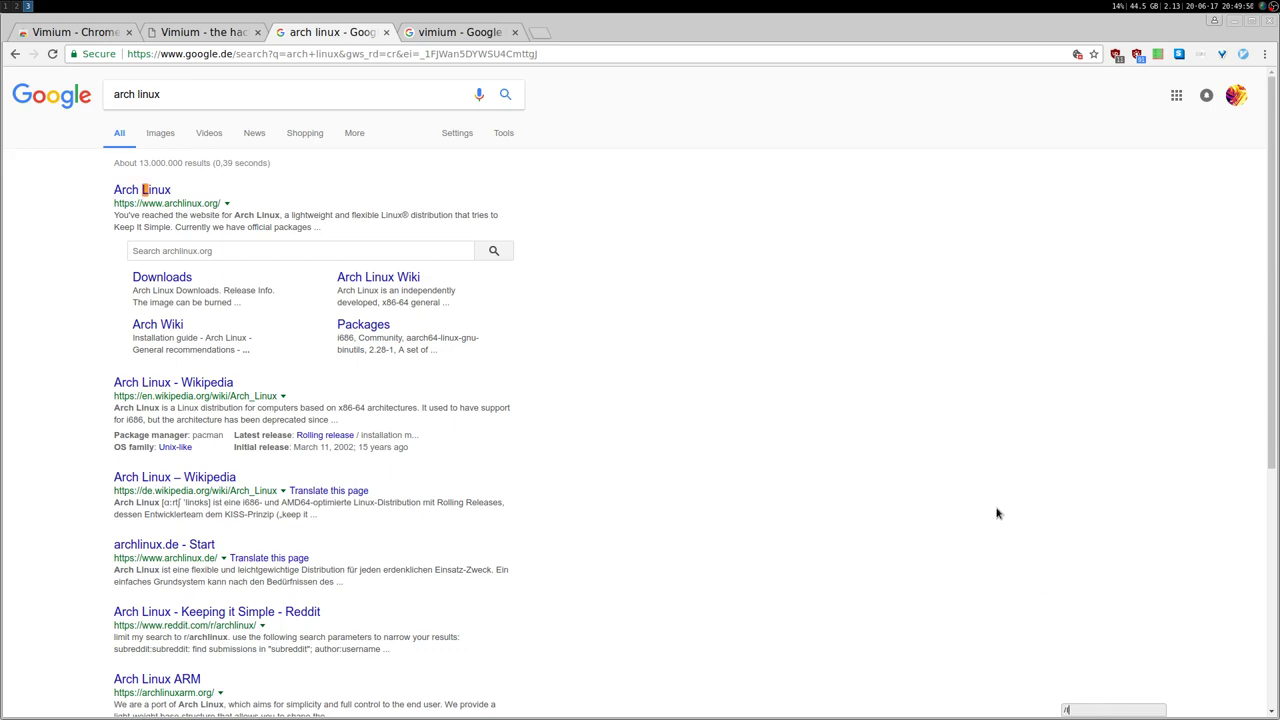
{"action": "type", "text": "inux"}
{"action": "key", "text": "Return"}
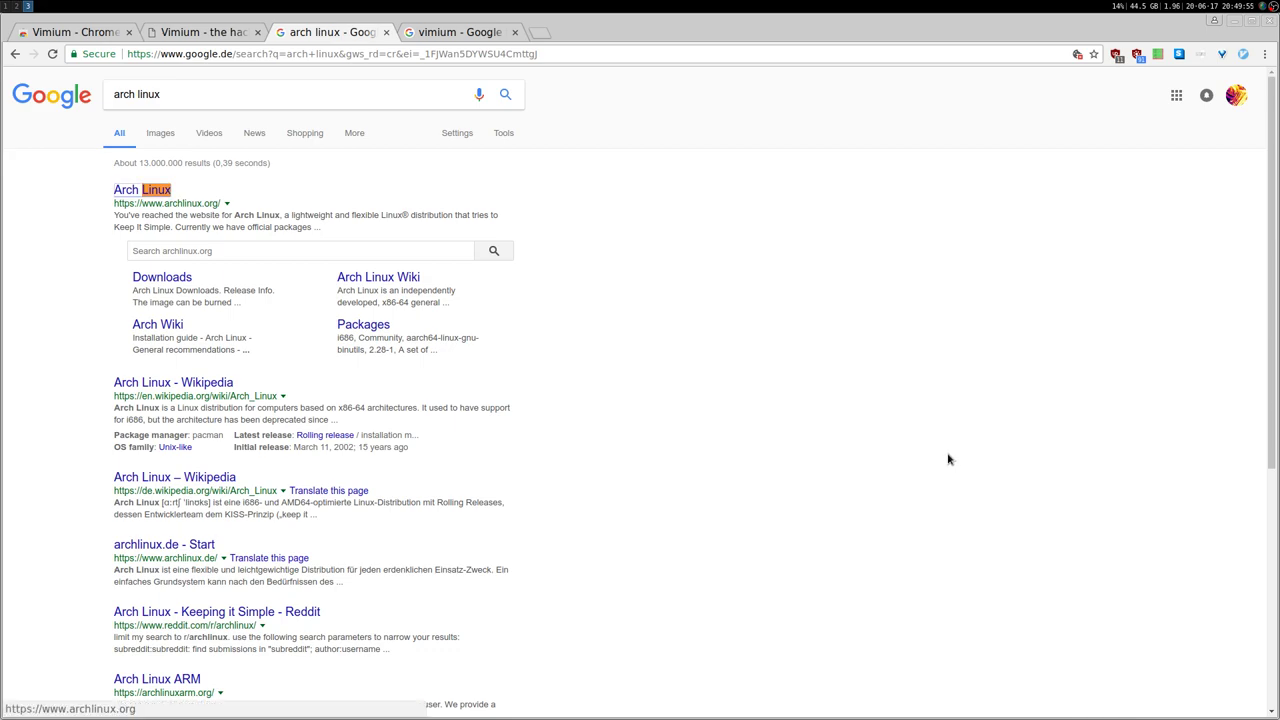
{"action": "key", "text": "n"}
{"action": "key", "text": "n"}
{"action": "key", "text": "n"}
{"action": "key", "text": "n"}
{"action": "key", "text": "n"}
{"action": "key", "text": "n"}
{"action": "key", "text": "n"}
{"action": "key", "text": "n"}
{"action": "key", "text": "n"}
{"action": "key", "text": "n"}
{"action": "key", "text": "n"}
{"action": "key", "text": "n"}
{"action": "key", "text": "n"}
{"action": "key", "text": "n"}
{"action": "key", "text": "n"}
{"action": "key", "text": "n"}
{"action": "key", "text": "n"}
{"action": "key", "text": "n"}
{"action": "key", "text": "n"}
{"action": "key", "text": "n"}
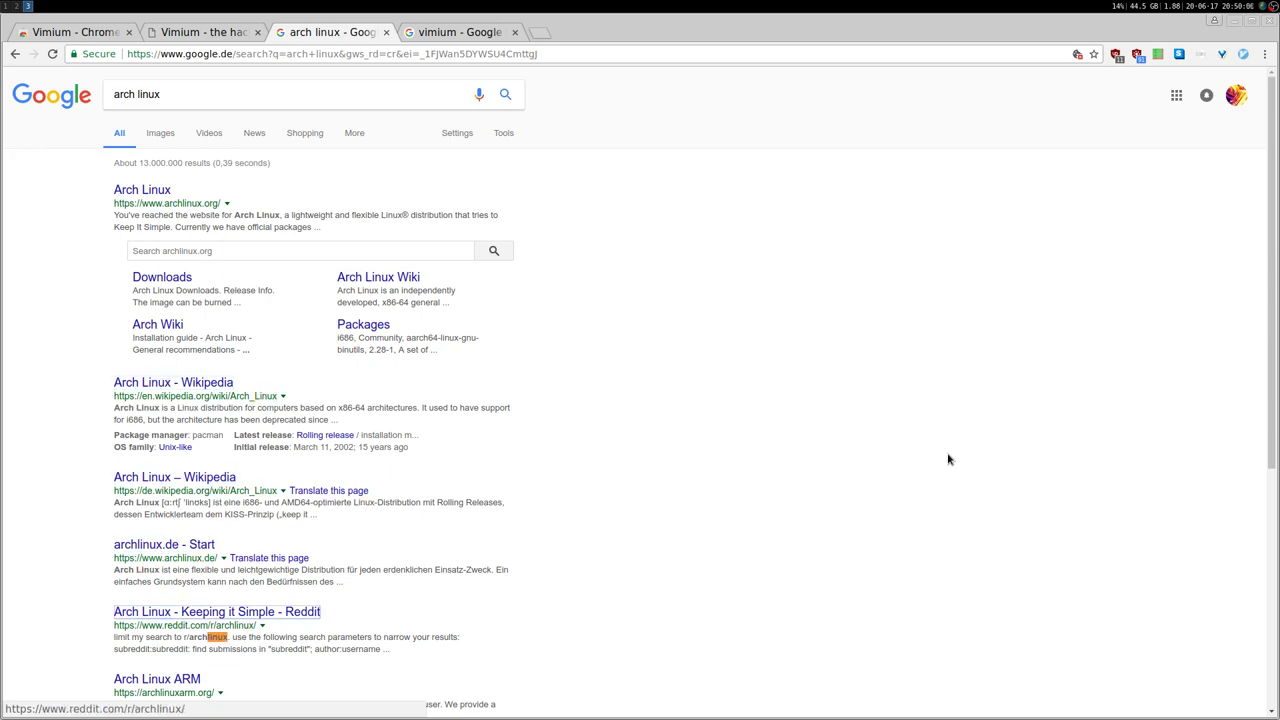
{"action": "key", "text": "shift+n"}
{"action": "key", "text": "shift+n"}
{"action": "key", "text": "shift+n"}
{"action": "key", "text": "shift+n"}
{"action": "key", "text": "shift+n"}
{"action": "key", "text": "shift+n"}
{"action": "key", "text": "shift+n"}
{"action": "key", "text": "shift+n"}
{"action": "key", "text": "shift+n"}
{"action": "key", "text": "shift+n"}
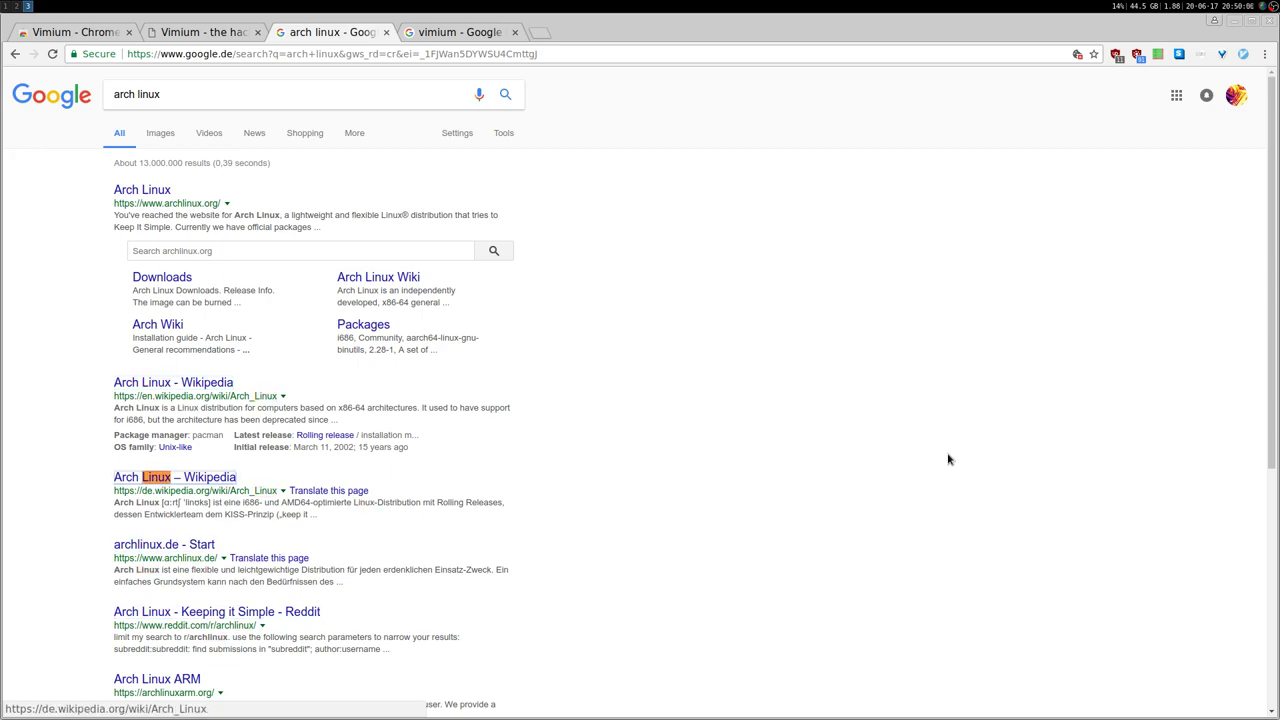
{"action": "key", "text": "shift+n"}
{"action": "key", "text": "shift+n"}
{"action": "key", "text": "shift+n"}
{"action": "key", "text": "shift+n"}
{"action": "key", "text": "shift+n"}
{"action": "key", "text": "shift+n"}
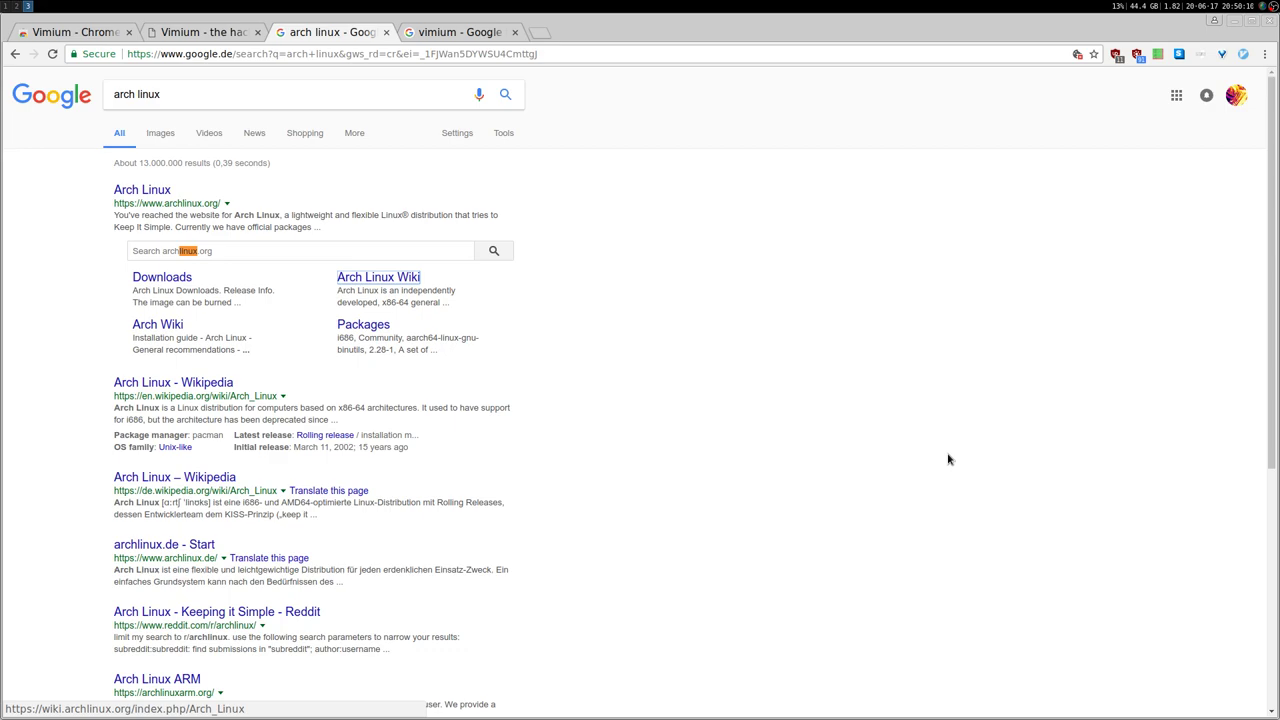
Step: Scroll down the 'arch linux' results, return to the top, and clear the find highlight
{"action": "key", "text": "j"}
{"action": "key", "text": "j"}
{"action": "key", "text": "j"}
{"action": "key", "text": "j"}
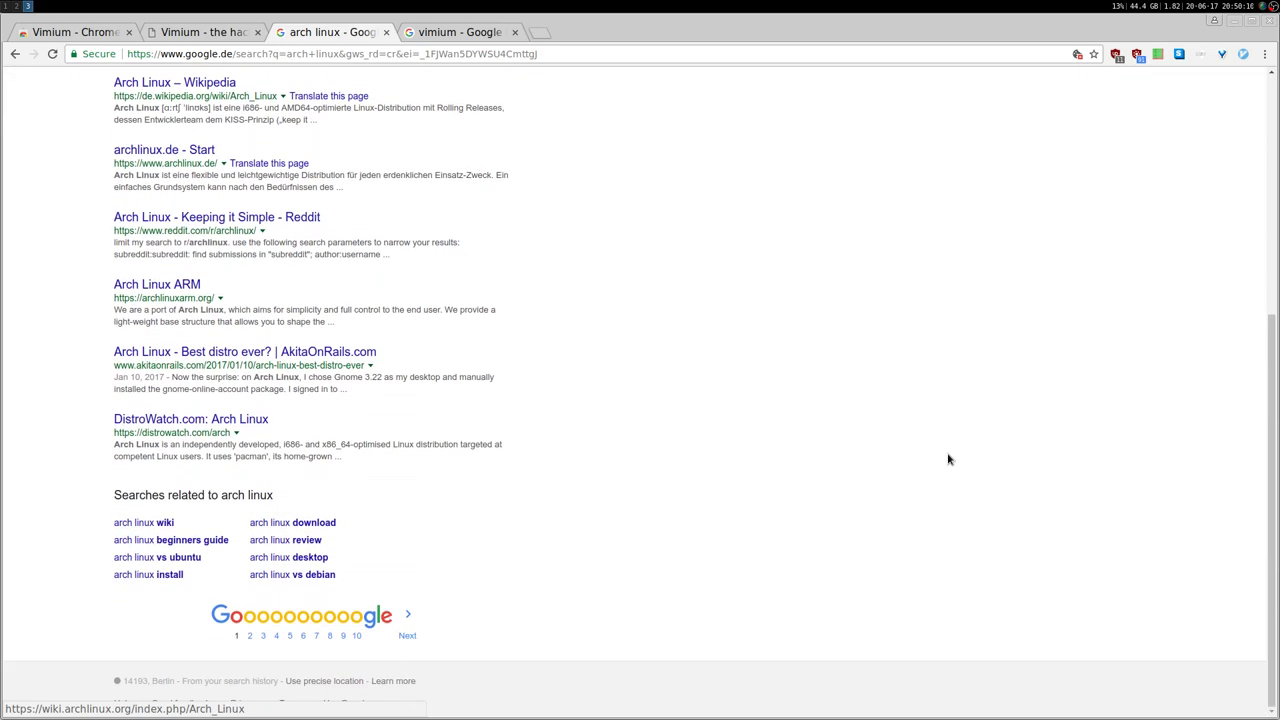
{"action": "key", "text": "k"}
{"action": "key", "text": "k"}
{"action": "key", "text": "k"}
{"action": "key", "text": "k"}
{"action": "key", "text": "k"}
{"action": "key", "text": "k"}
{"action": "key", "text": "k"}
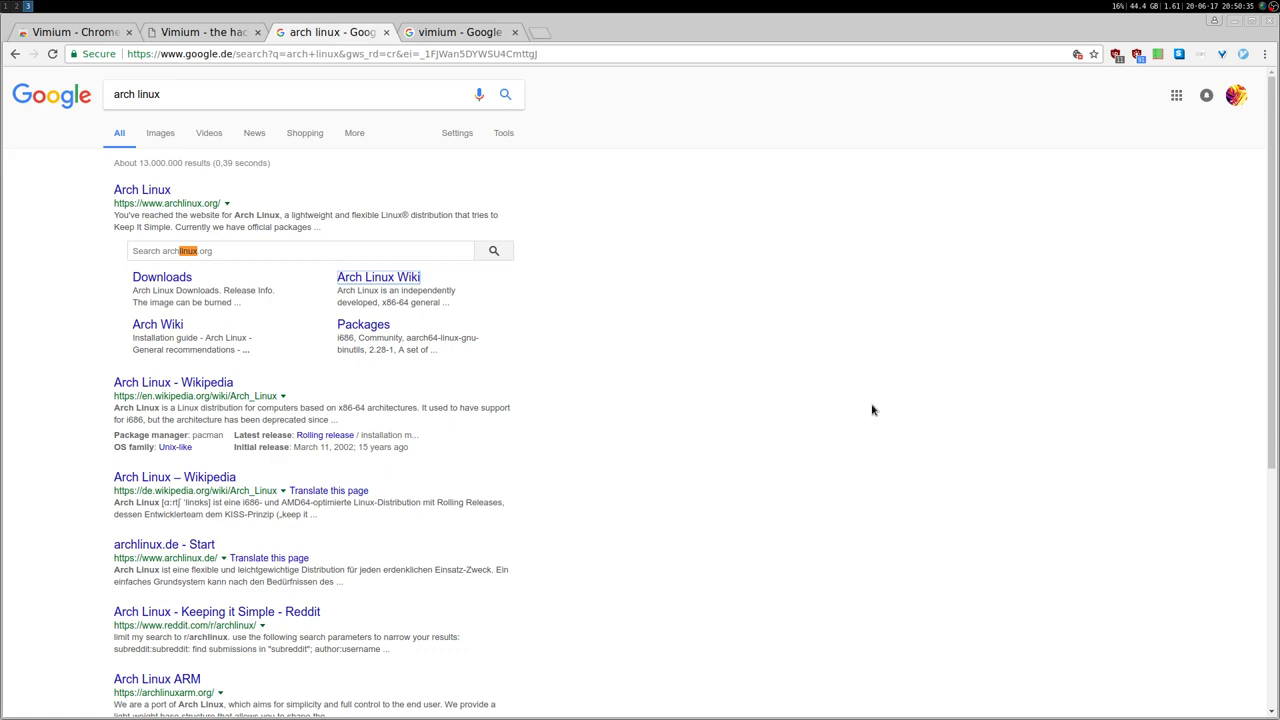
{"action": "key", "text": "x"}
{"action": "key", "text": "x"}
{"action": "key", "text": "shift+question"}
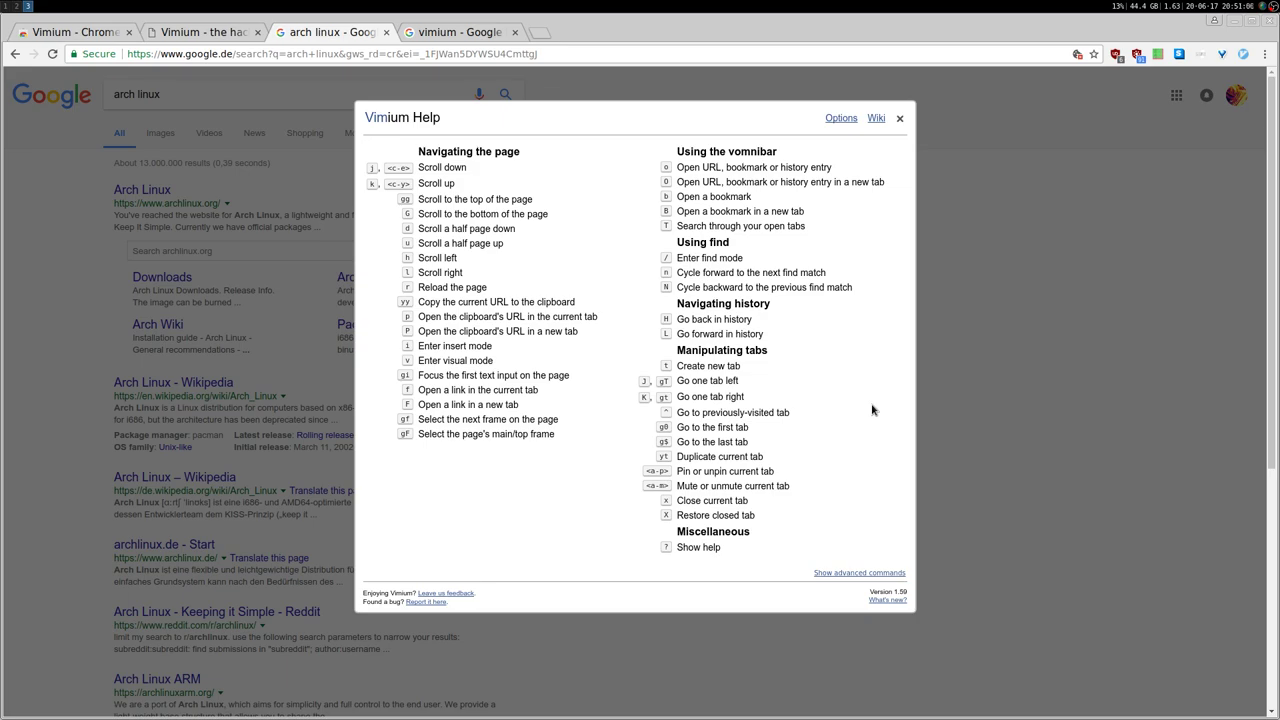
{"action": "key", "text": "Escape"}
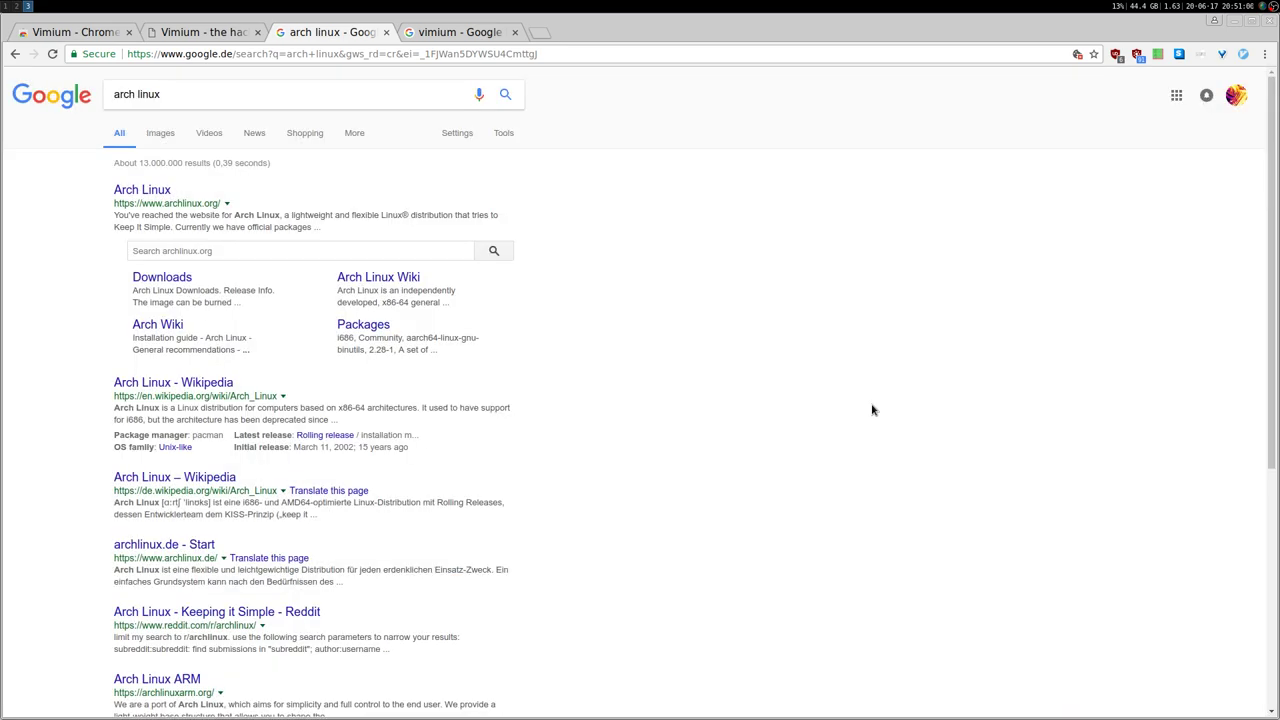